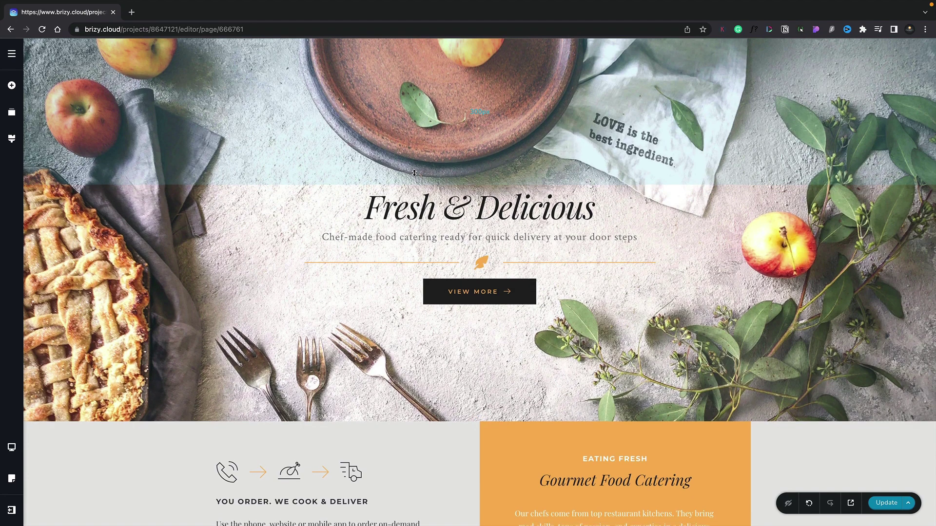
# Drag the hero section's top and bottom padding handles, leaving 249px bottom padding.
pyautogui.moveTo(414, 178); pyautogui.dragTo(395, 125)
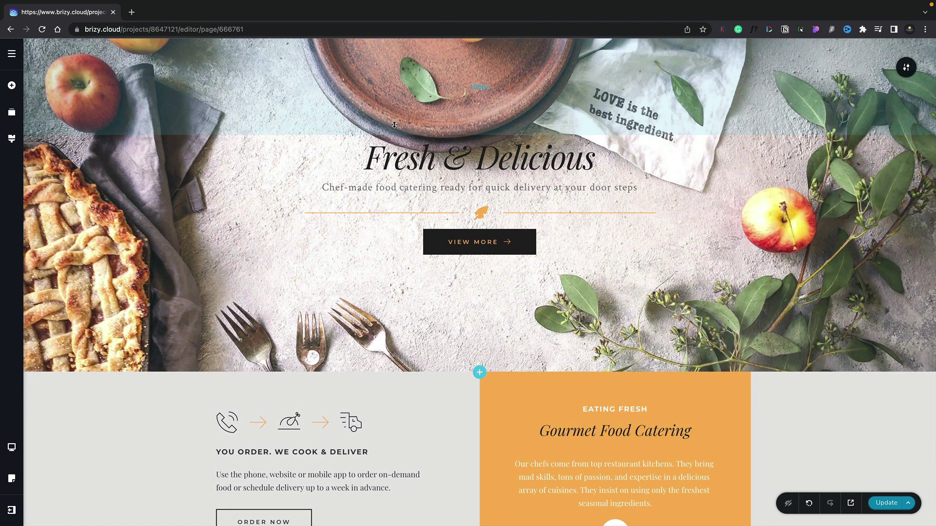
pyautogui.moveTo(360, 325); pyautogui.dragTo(355, 346)
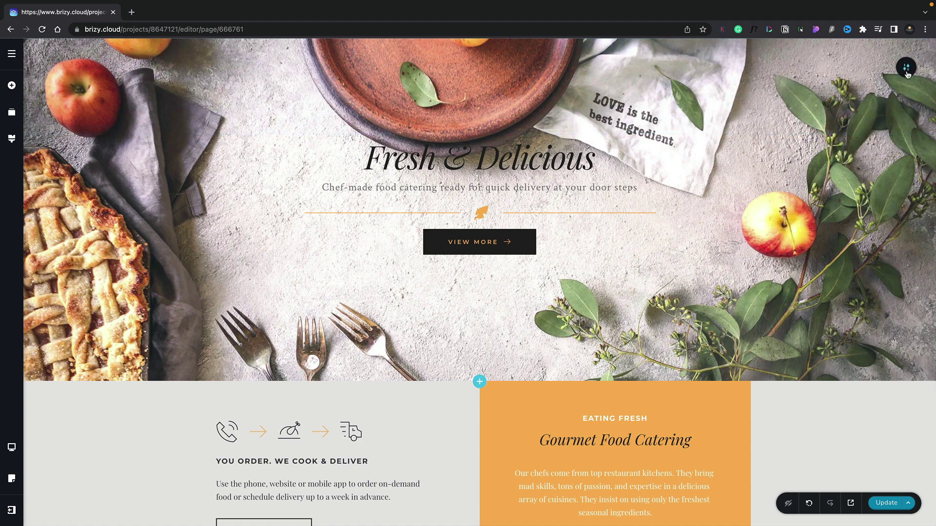
# Open the hero block's More Settings sidebar, which shows 198px top and 249px bottom padding.
pyautogui.click(907, 72)
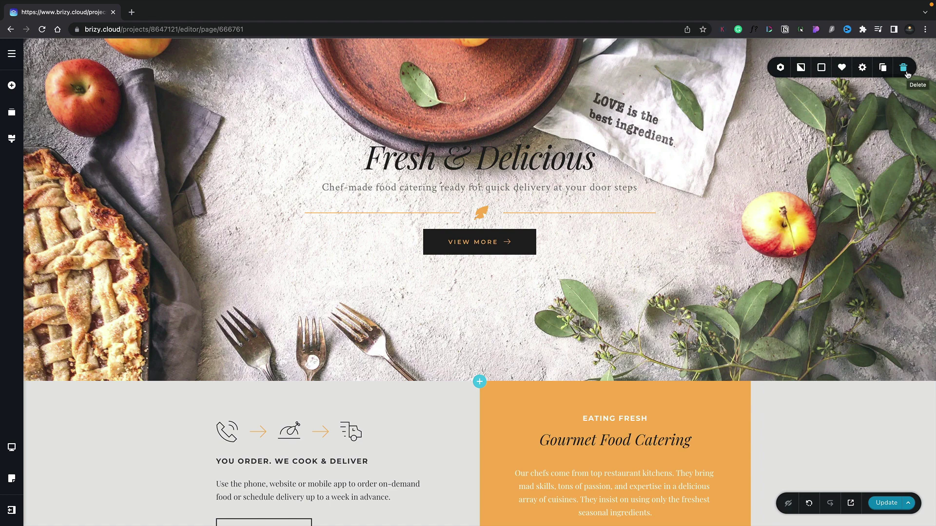
pyautogui.click(861, 72)
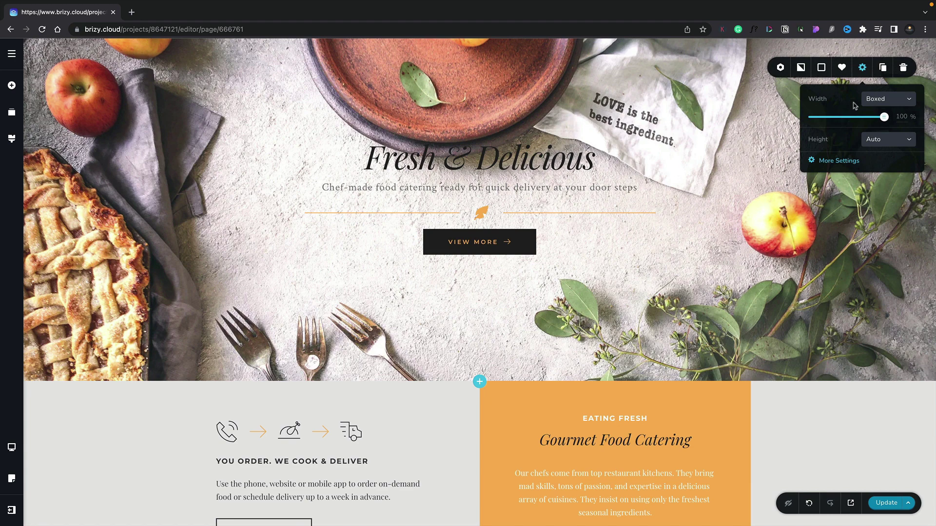
pyautogui.click(847, 163)
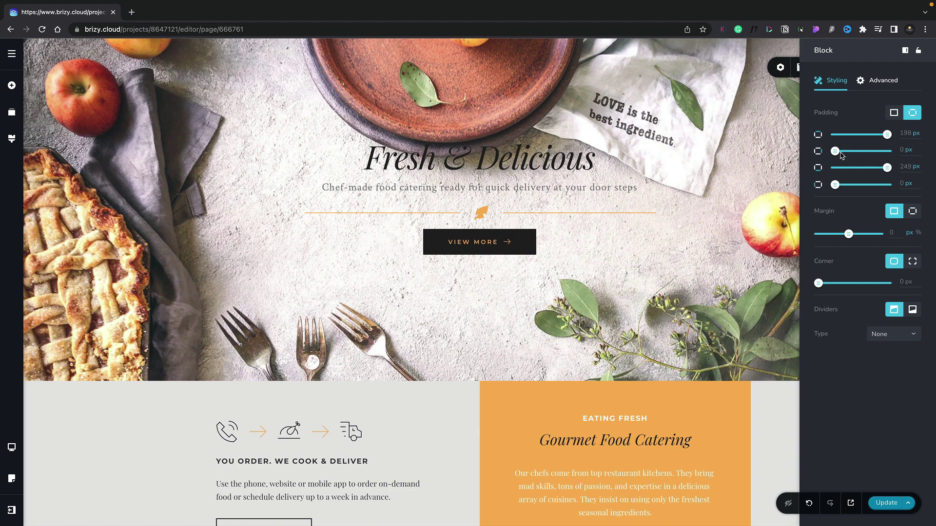
# Enter 200 px for the hero block's top and bottom padding.
pyautogui.click(885, 138)
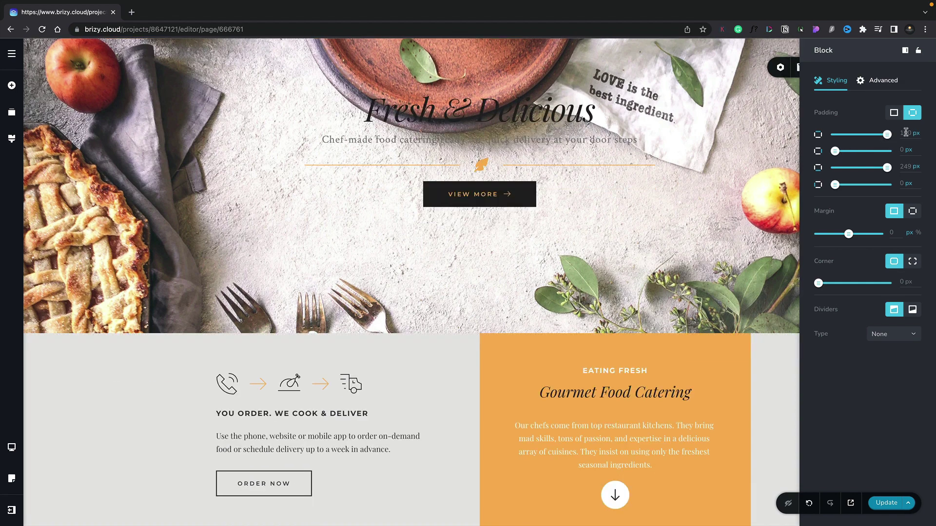
pyautogui.doubleClick(906, 132)
pyautogui.write('200')
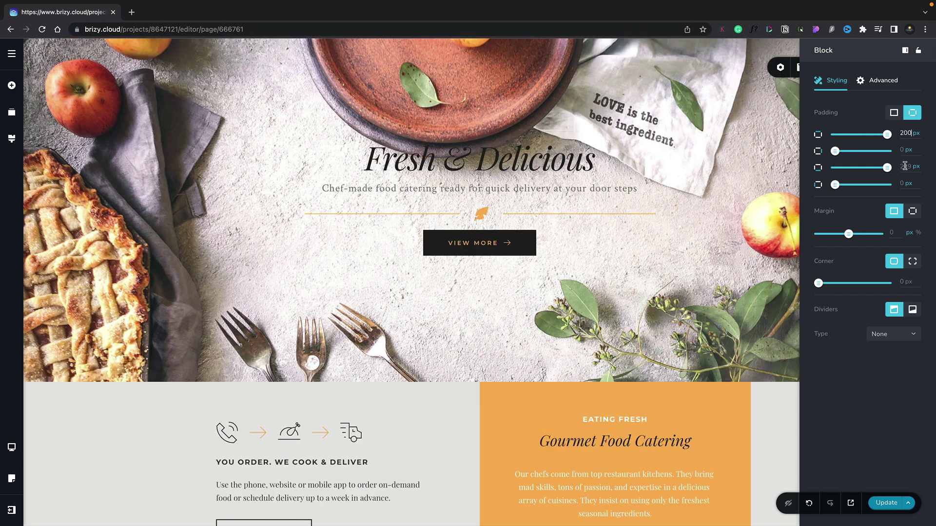
pyautogui.doubleClick(905, 166)
pyautogui.write('200')
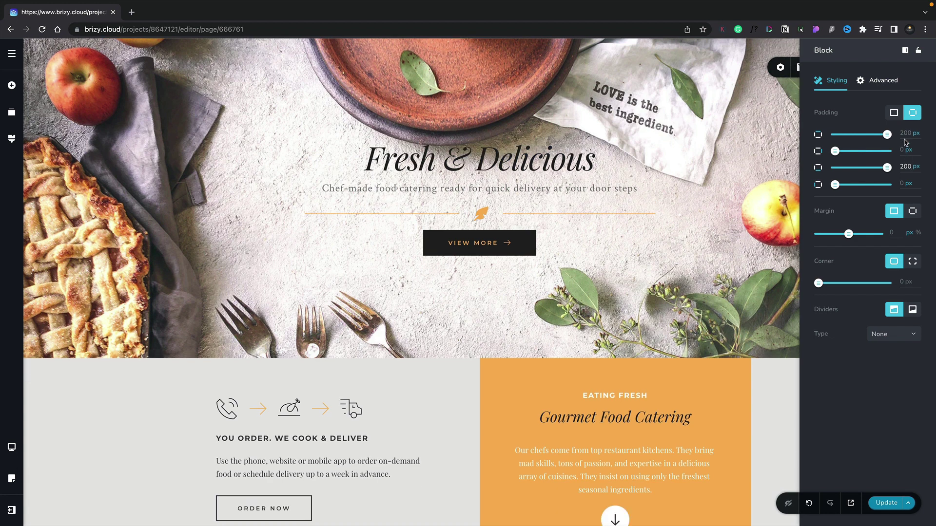
pyautogui.click(894, 116)
# Switch Padding to a single value and set it to 100 px on all sides.
pyautogui.click(893, 115)
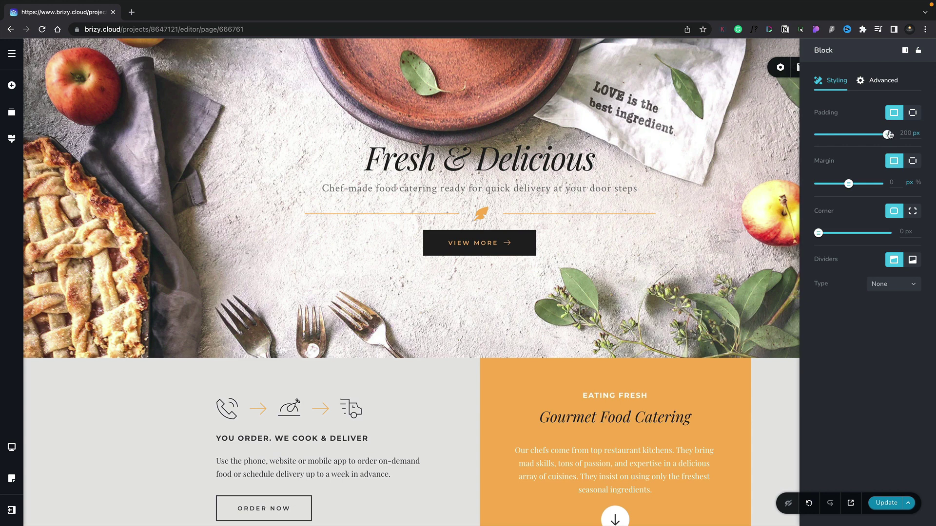
pyautogui.click(912, 113)
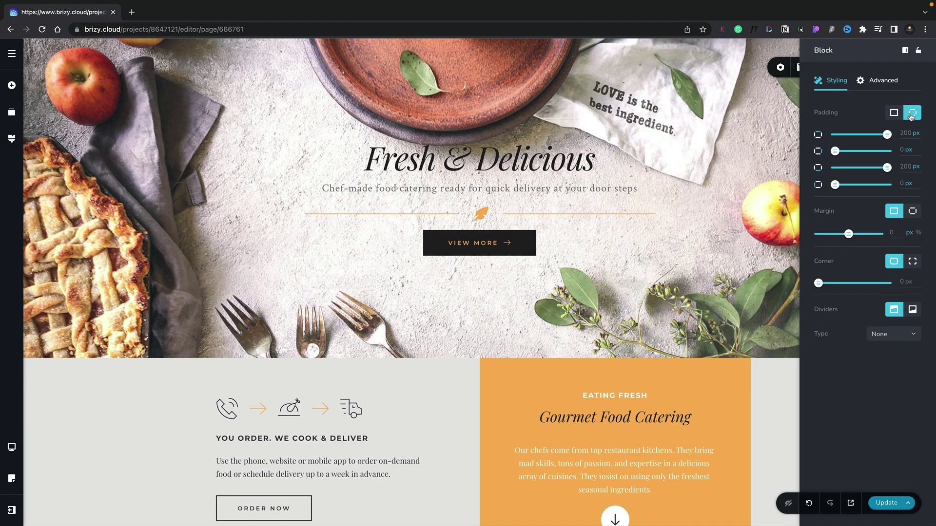
pyautogui.click(894, 115)
pyautogui.moveTo(887, 139)
pyautogui.mouseDown()
pyautogui.moveTo(870, 138)
pyautogui.moveTo(888, 137)
pyautogui.mouseUp()
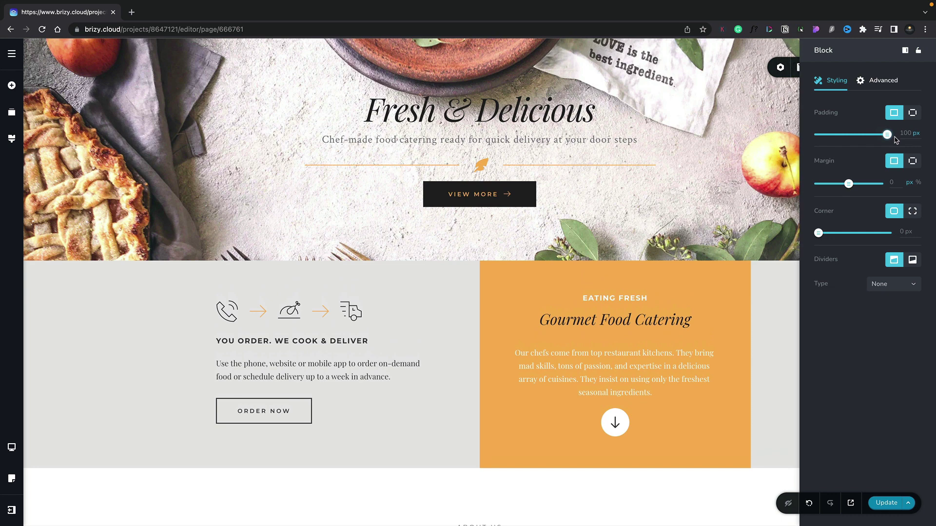
pyautogui.click(913, 113)
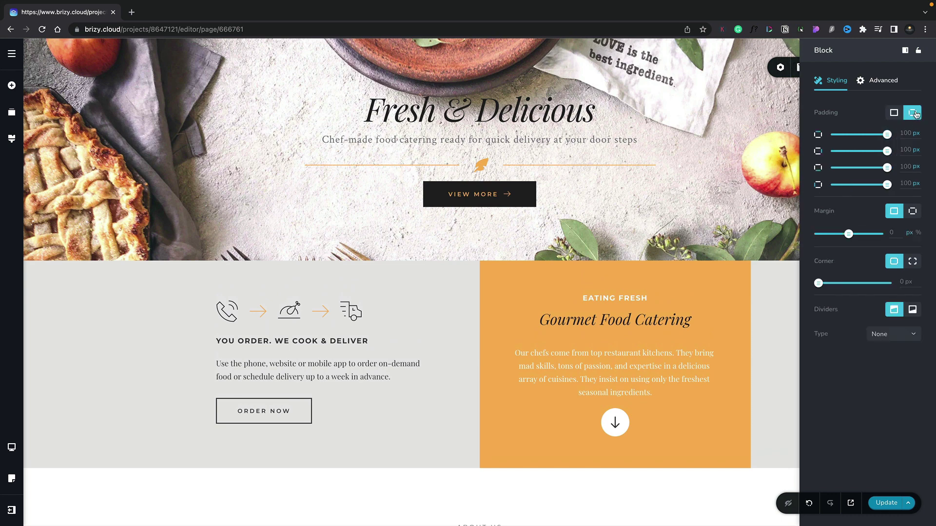
# Switch Margin to per-side mode and give the hero block a 36px top margin.
pyautogui.click(911, 212)
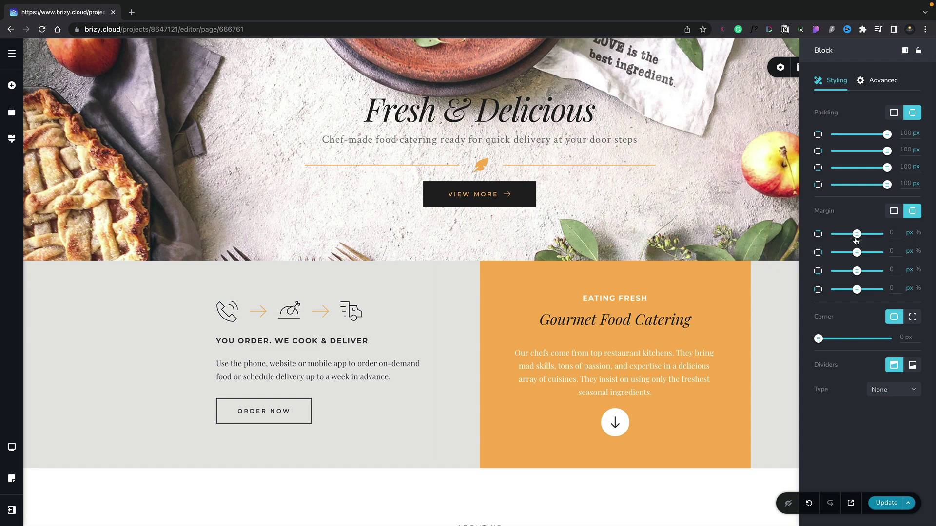
pyautogui.moveTo(856, 234); pyautogui.dragTo(864, 236)
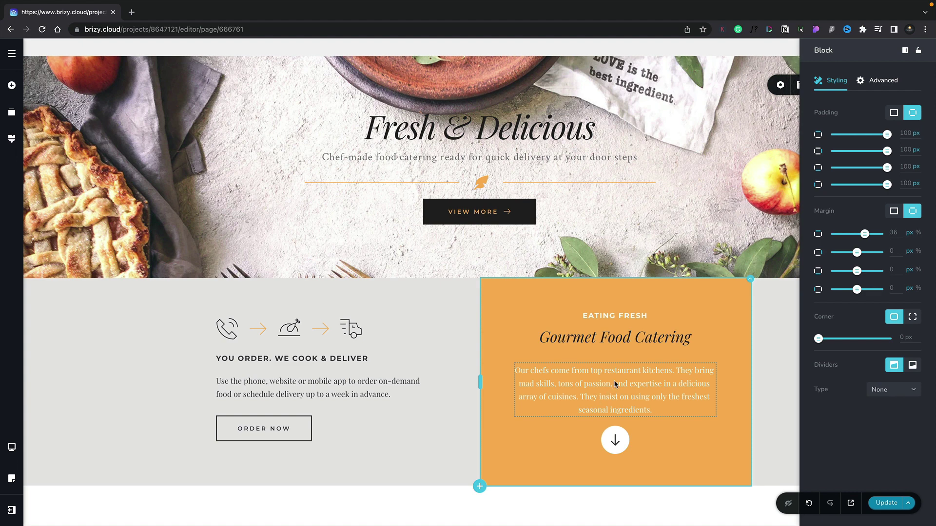
# Select the 'Gourmet Food Catering' heading and pin its More Settings sidebar open.
pyautogui.click(622, 337)
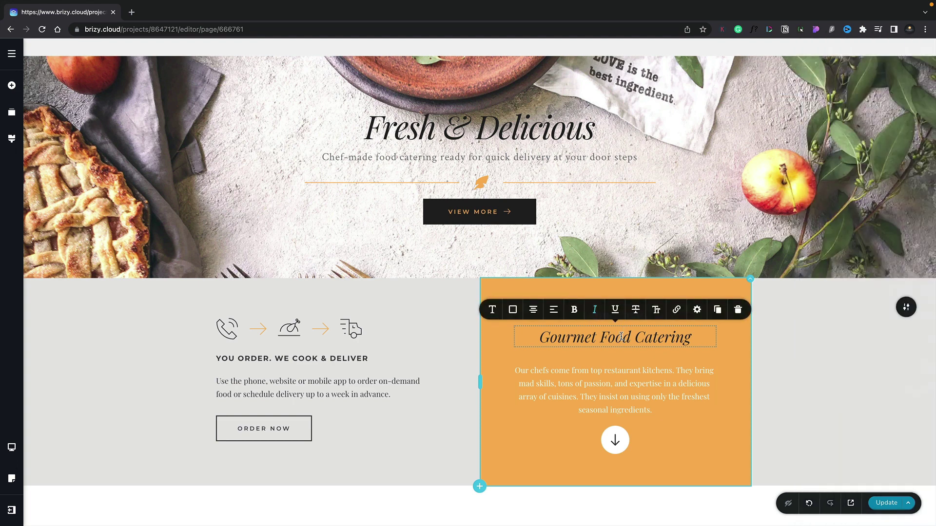
pyautogui.click(698, 311)
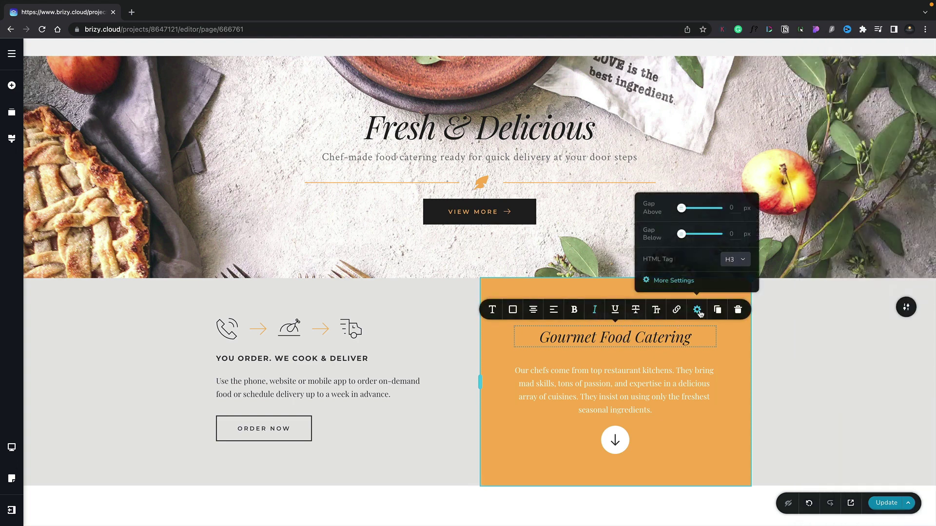
pyautogui.click(685, 285)
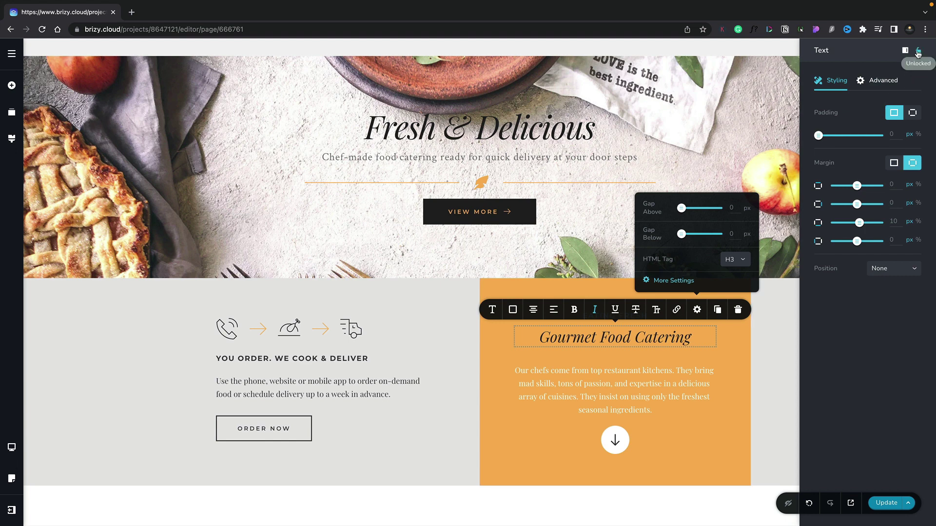
pyautogui.click(917, 51)
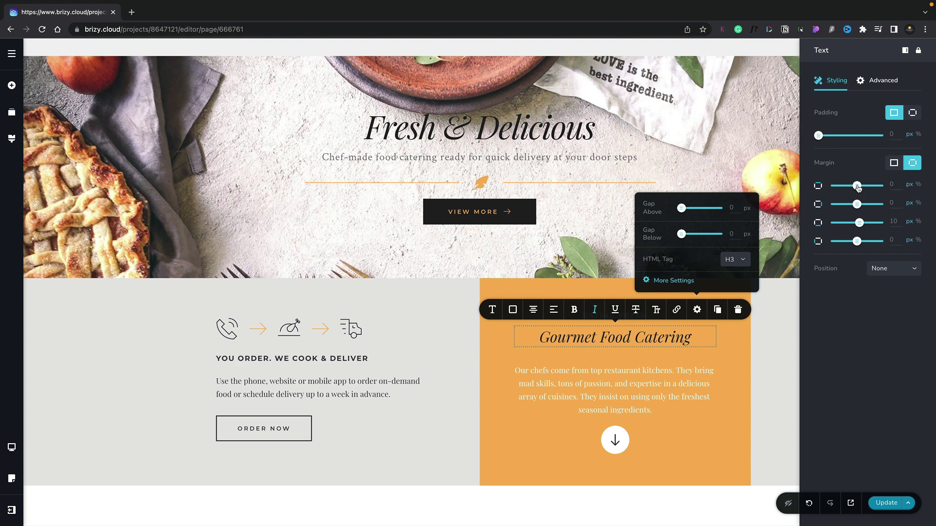
# Set the heading's top and bottom margins to 0 so every margin reads 0px.
pyautogui.moveTo(858, 187); pyautogui.dragTo(853, 186)
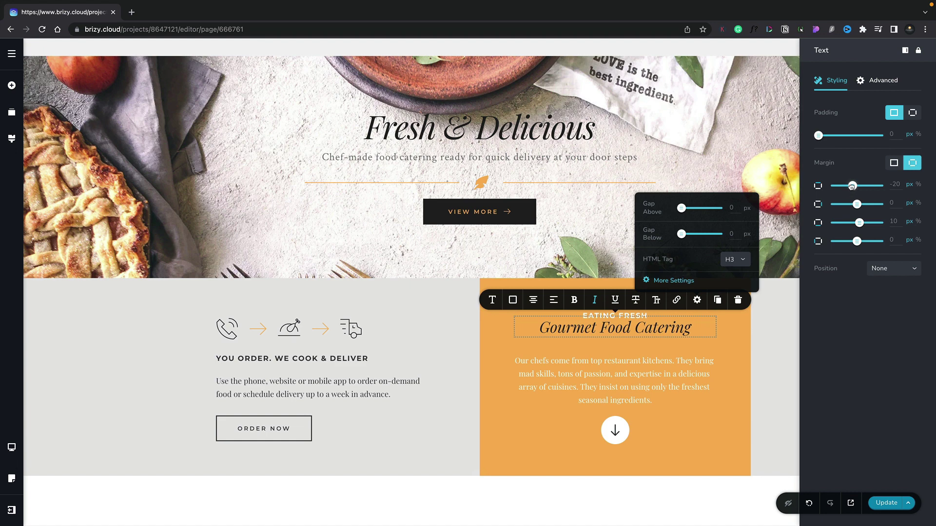
pyautogui.moveTo(852, 185); pyautogui.dragTo(861, 192)
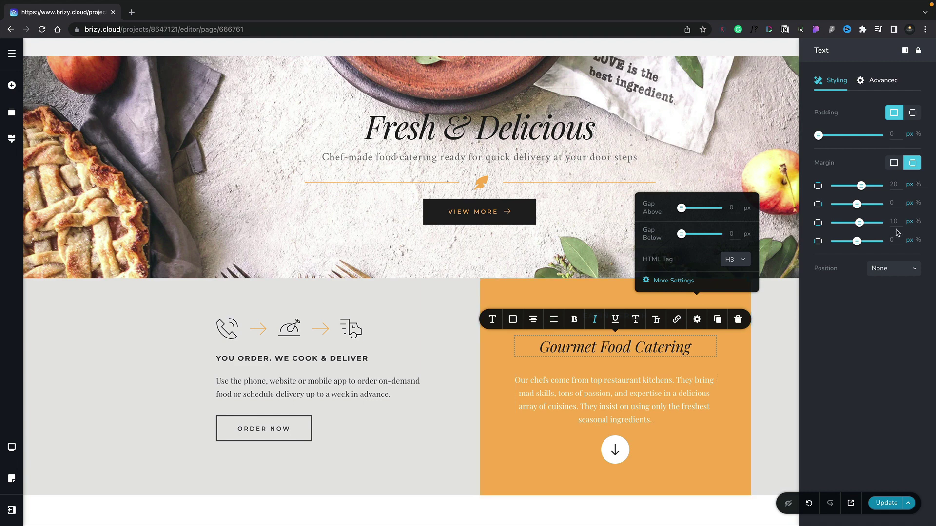
pyautogui.doubleClick(894, 185)
pyautogui.doubleClick(893, 222)
pyautogui.write('0')
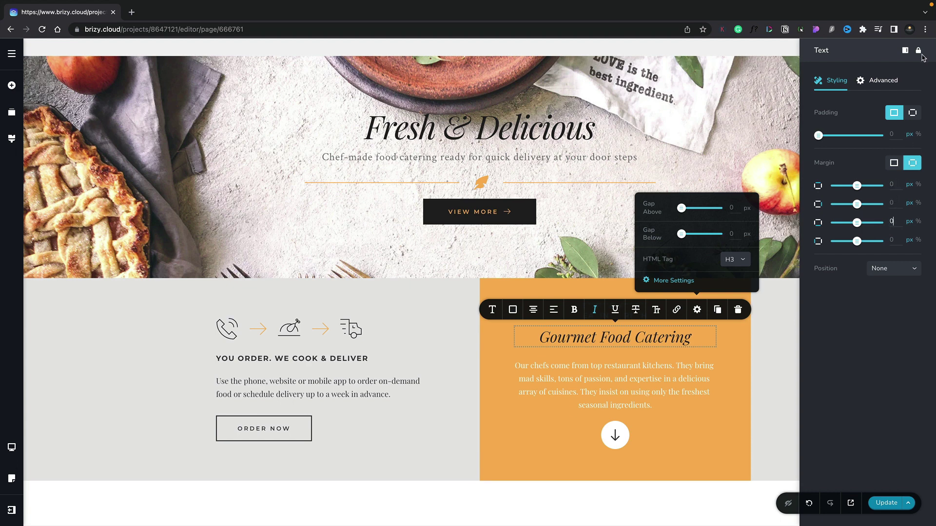
pyautogui.click(915, 53)
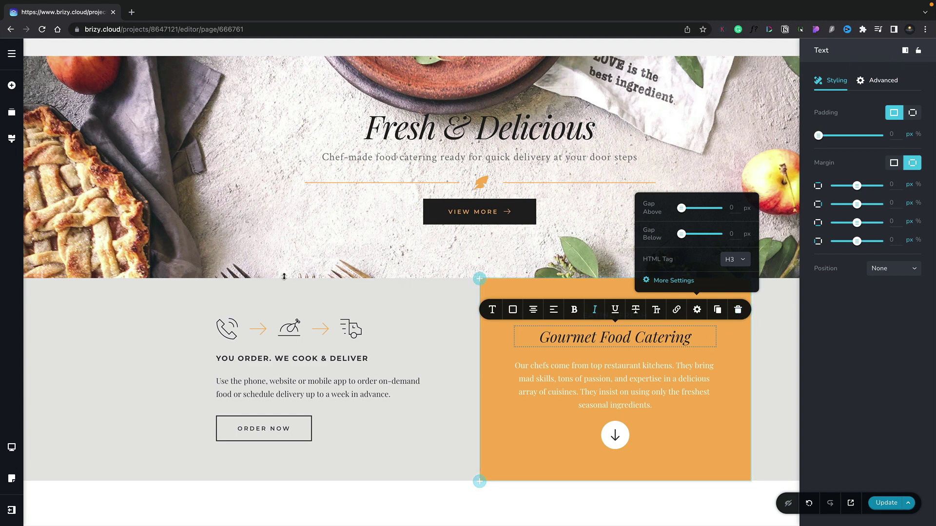
# Search Add Elements for 'spacer' and drop a Spacer under the 'Gourmet Food Catering' heading.
pyautogui.click(11, 86)
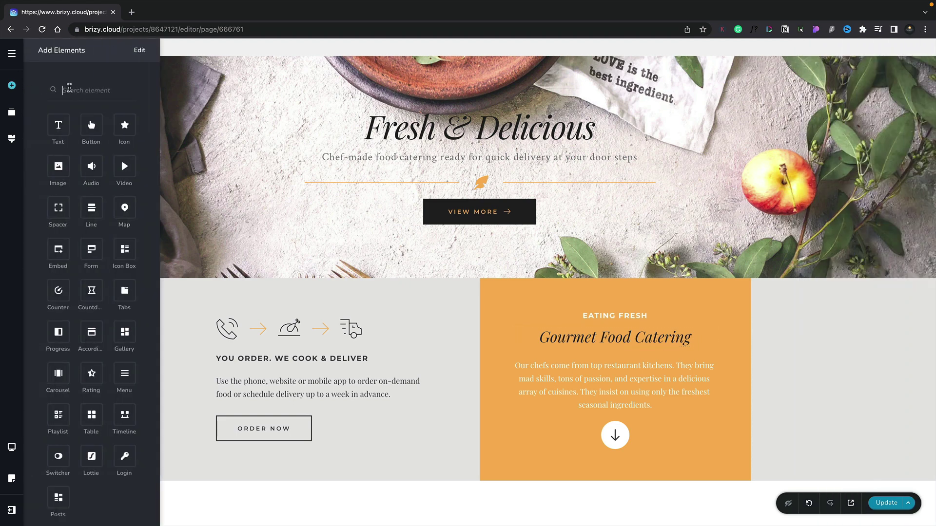
pyautogui.write('spacer')
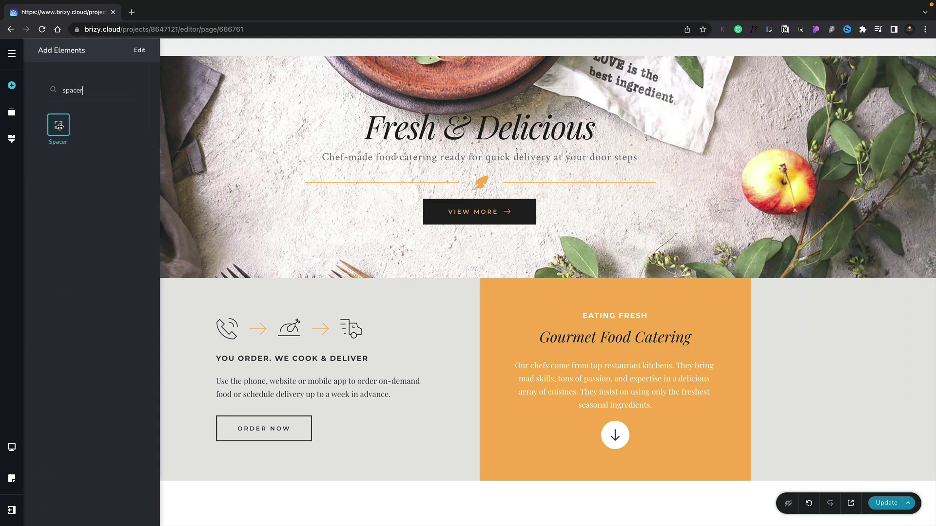
pyautogui.moveTo(59, 126)
pyautogui.mouseDown()
pyautogui.moveTo(58, 117)
pyautogui.moveTo(472, 350)
pyautogui.moveTo(579, 364)
pyautogui.mouseUp()
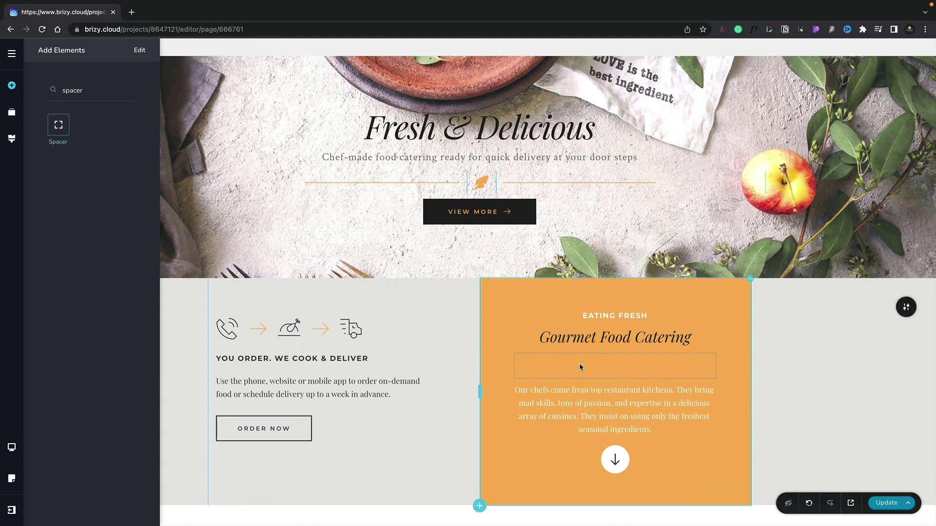
pyautogui.click(605, 364)
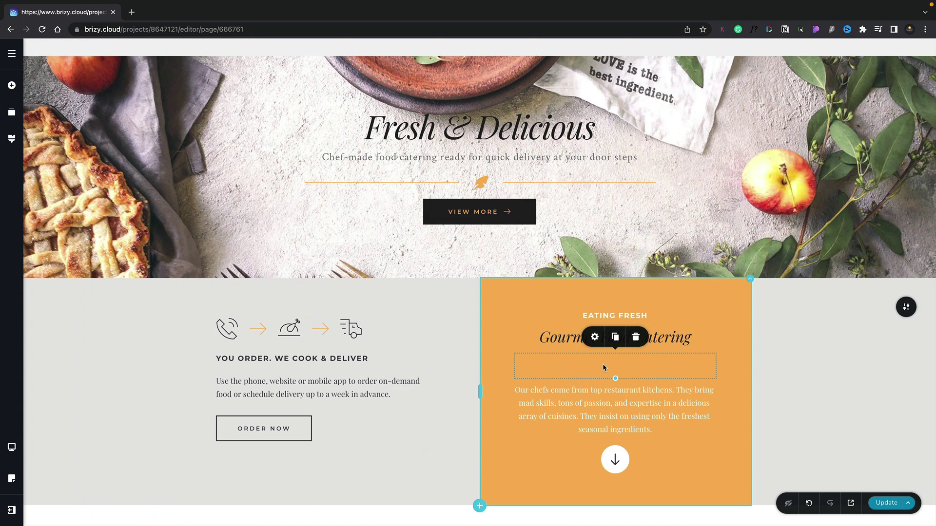
# Reduce the spacer's height from 50px to 29px.
pyautogui.click(595, 338)
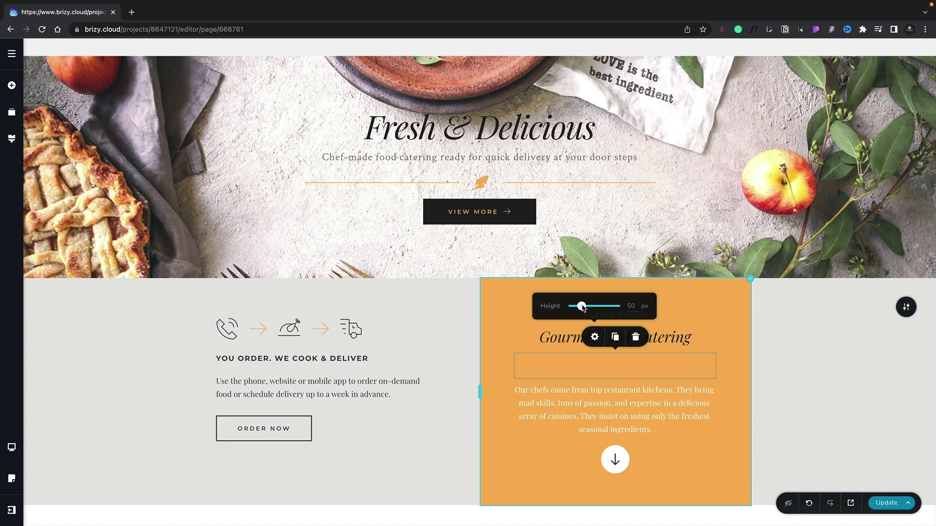
pyautogui.moveTo(583, 308); pyautogui.dragTo(577, 310)
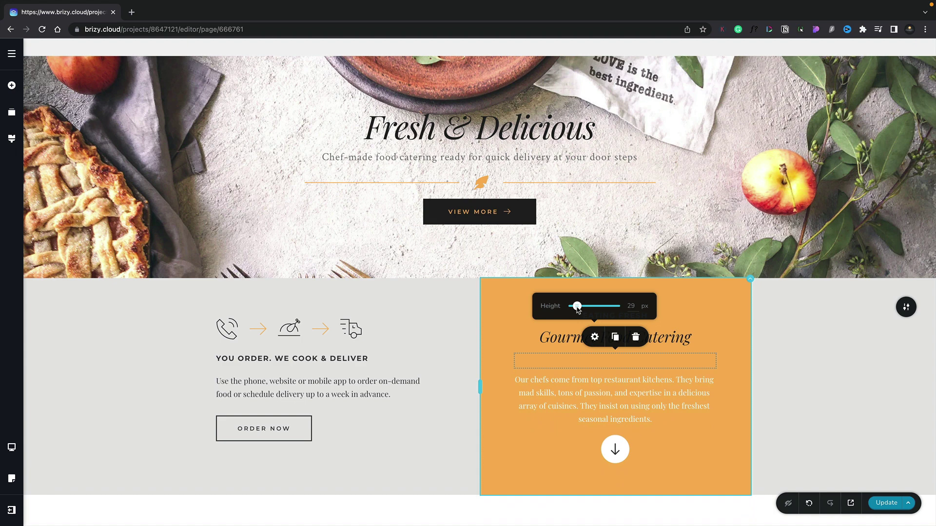